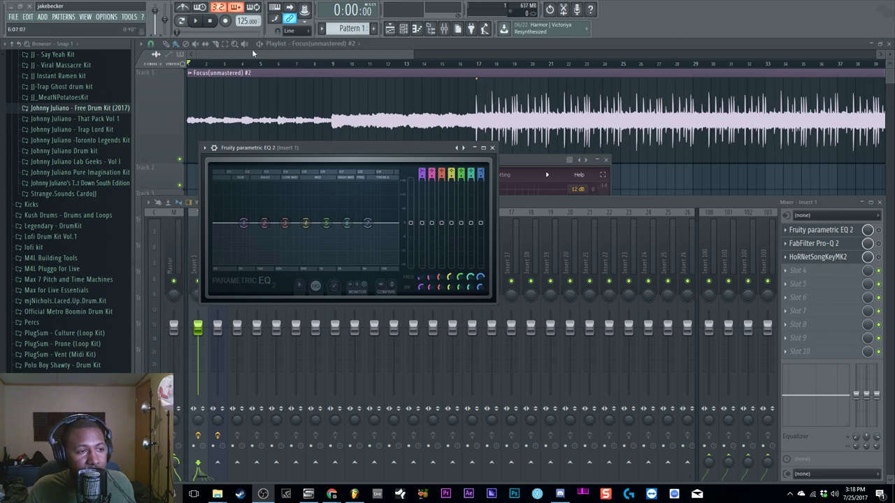
Play the Focus(unmastered) #2 clip from bar 17 to hear the drop before equalization.
left_click(477, 65)
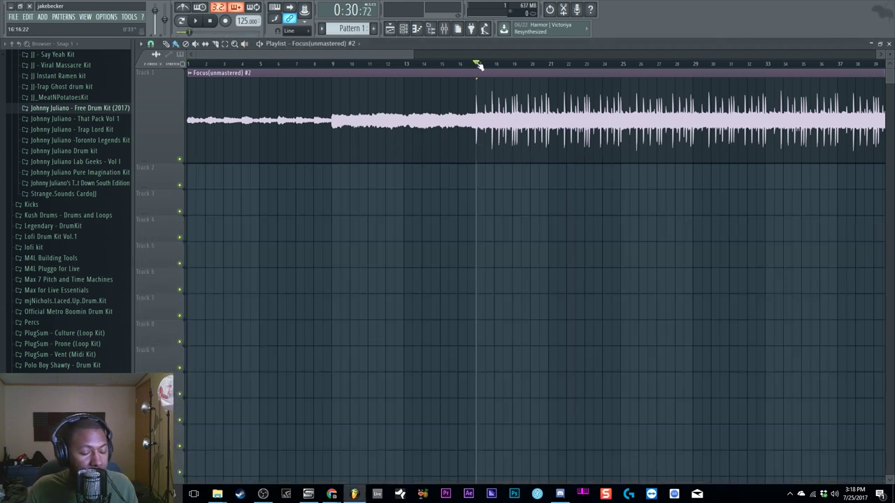
key("space")
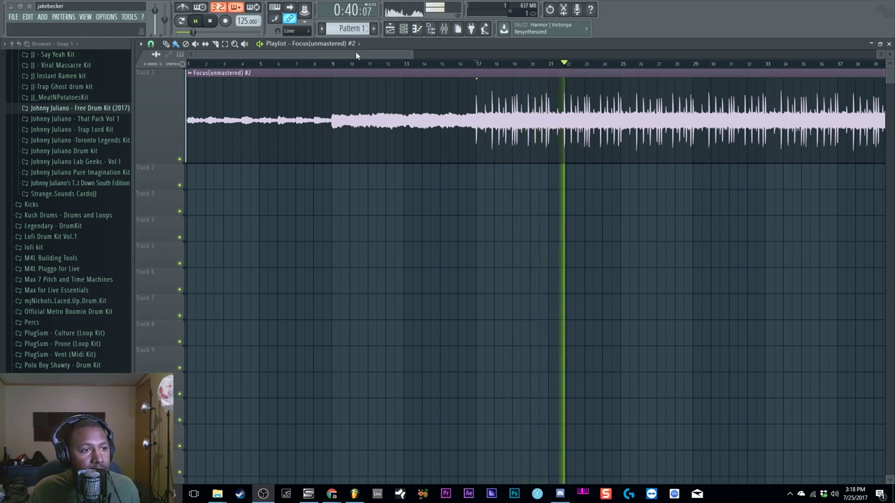
key("space")
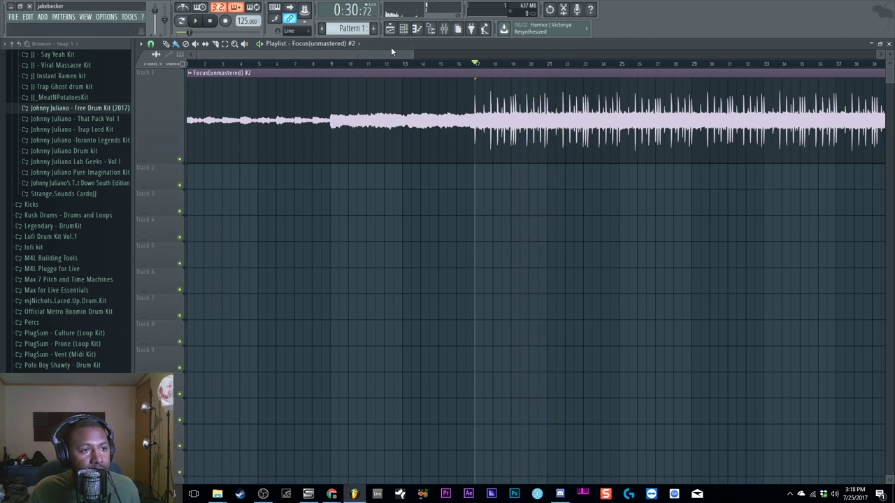
Enable Fruity parametric EQ 2 on mixer Insert 1, open its editor and enlarge the window.
left_click(444, 29)
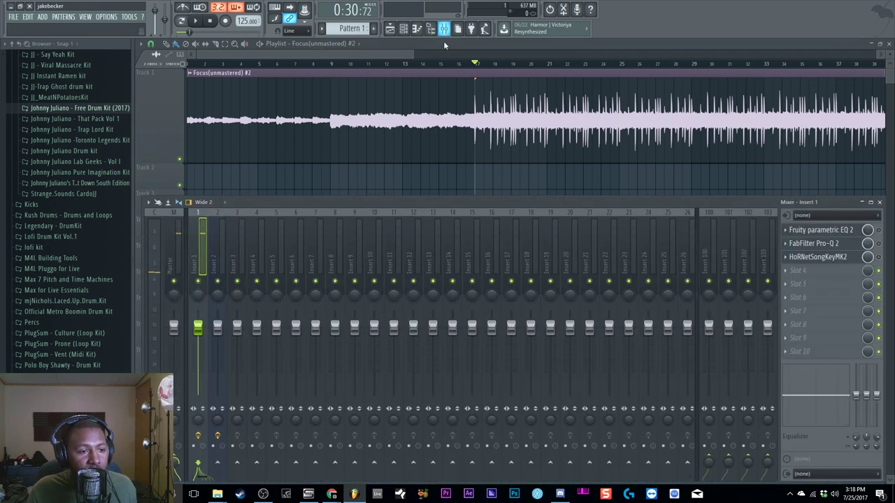
left_click(879, 231)
left_click(835, 235)
left_click(841, 230)
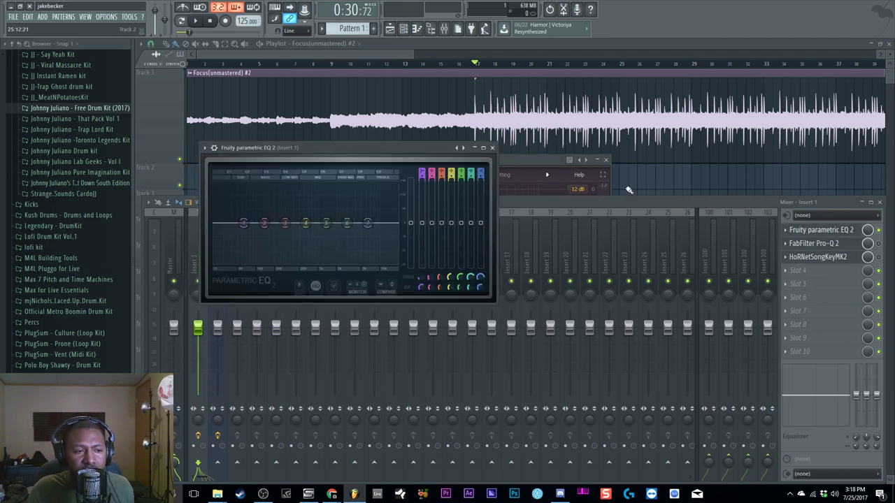
left_click_drag(496, 301, 724, 423)
left_click_drag(480, 163, 532, 160)
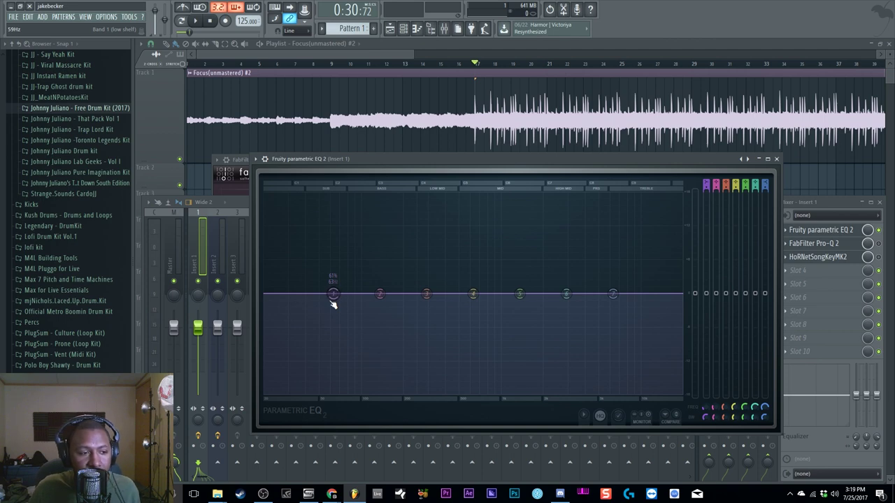
Turn EQ band 1 into a steep low cut at 50 Hz, with gain -18 dB and bandwidth 0%.
key("space")
left_click_drag(333, 303, 318, 391)
key("space")
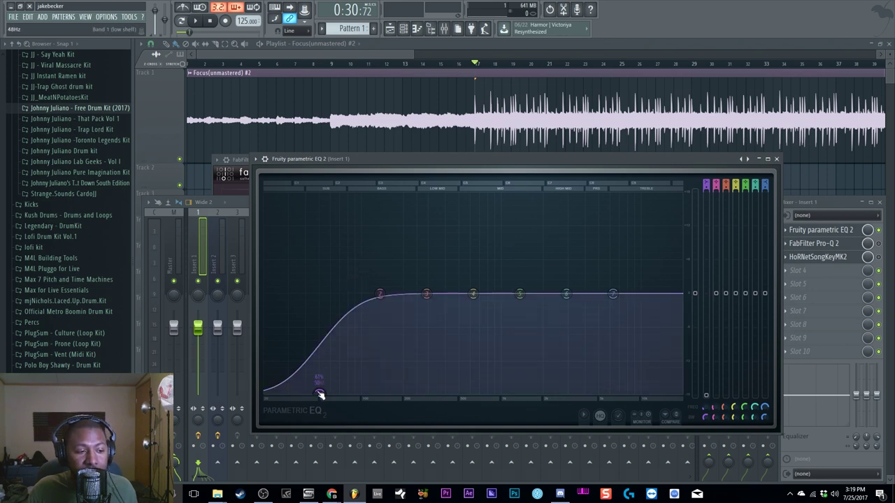
scroll(320, 395, "down", 3)
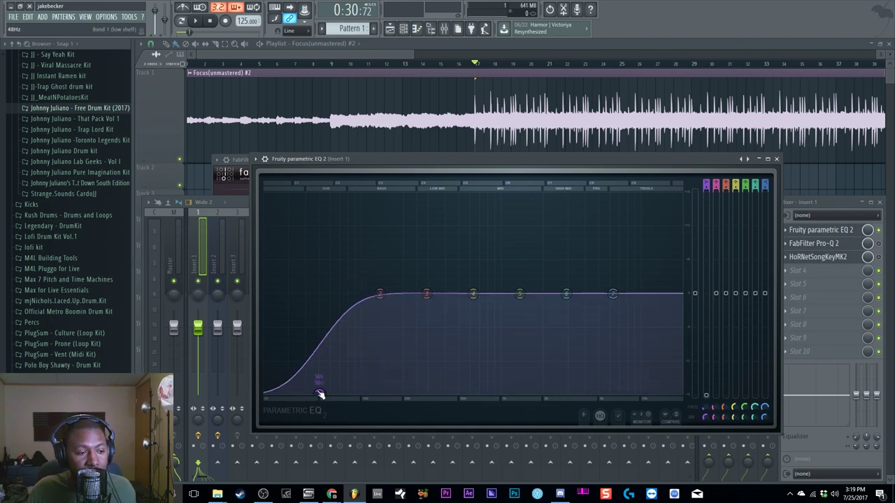
scroll(319, 395, "down", 5)
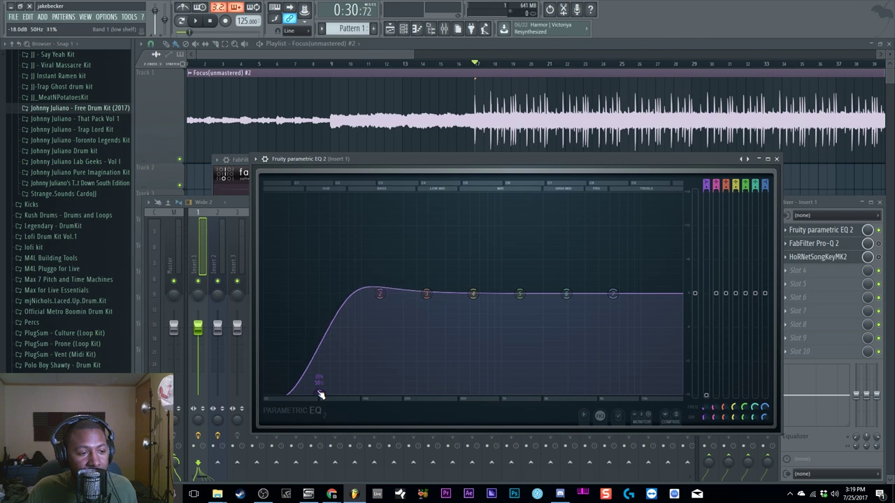
scroll(319, 395, "down", 6)
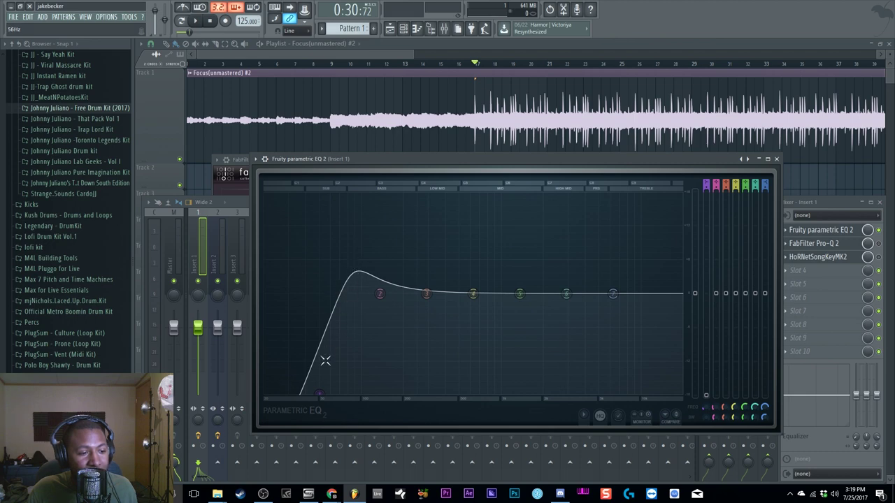
Audition band 1 bandwidths between 40% and 0% during playback, ending at 0%, and compare with the EQ bypassed.
key("space")
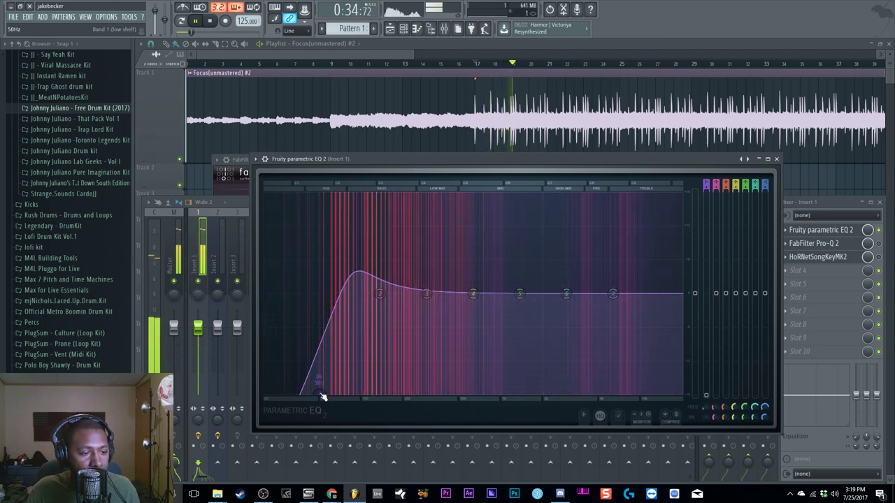
scroll(321, 395, "down", 5)
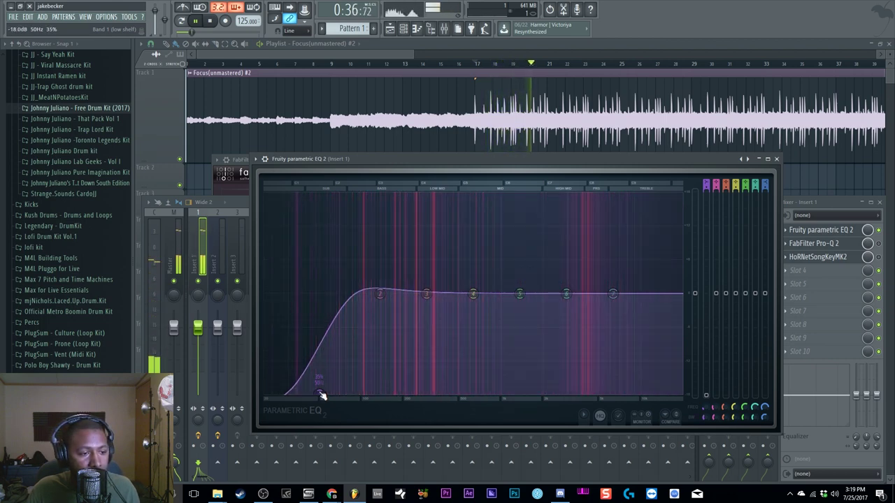
scroll(321, 396, "up", 7)
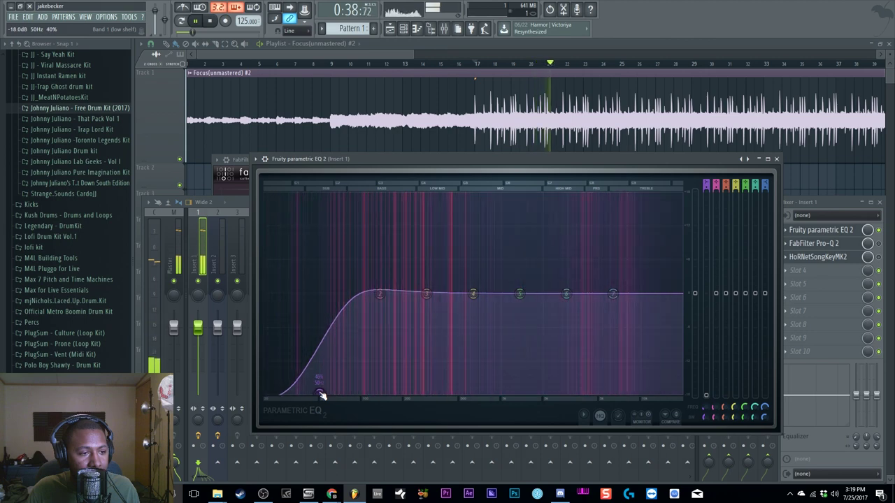
scroll(321, 395, "up", 2)
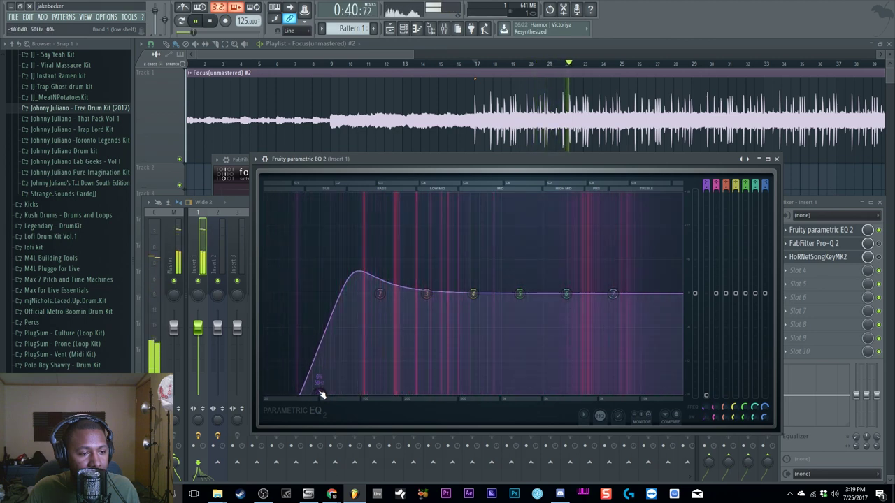
left_click(877, 231)
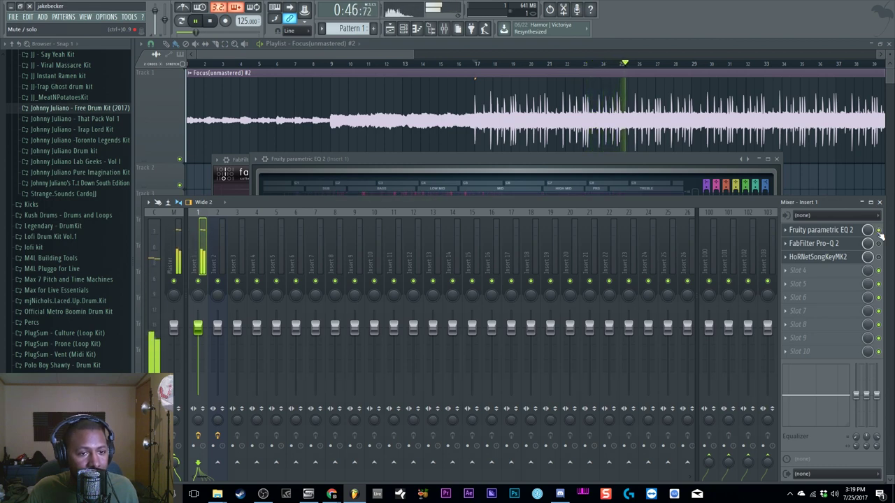
key("space")
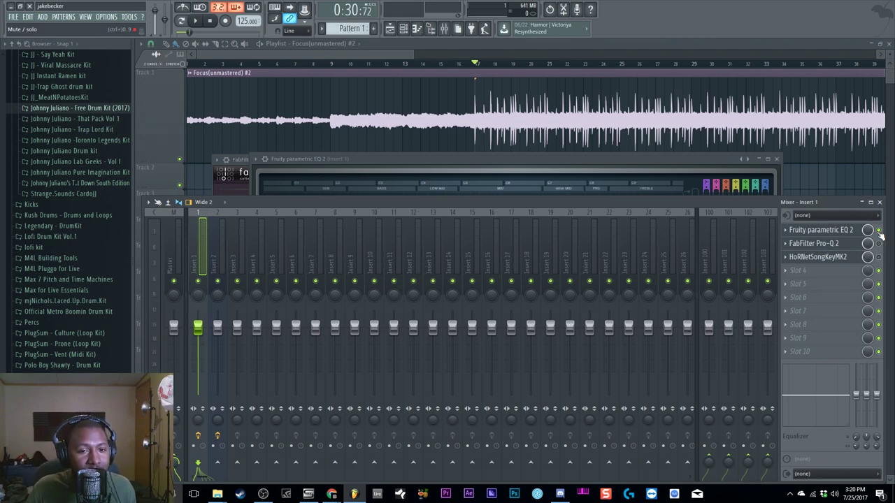
Try a cutoff of about 40 Hz on EQ band 1 and compare playback with the EQ on and off.
left_click(839, 243)
left_click(843, 233)
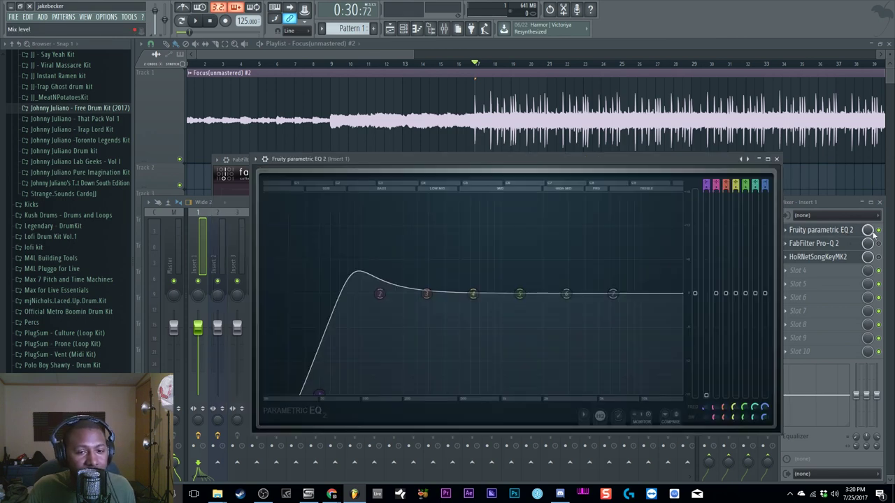
left_click_drag(317, 394, 302, 381)
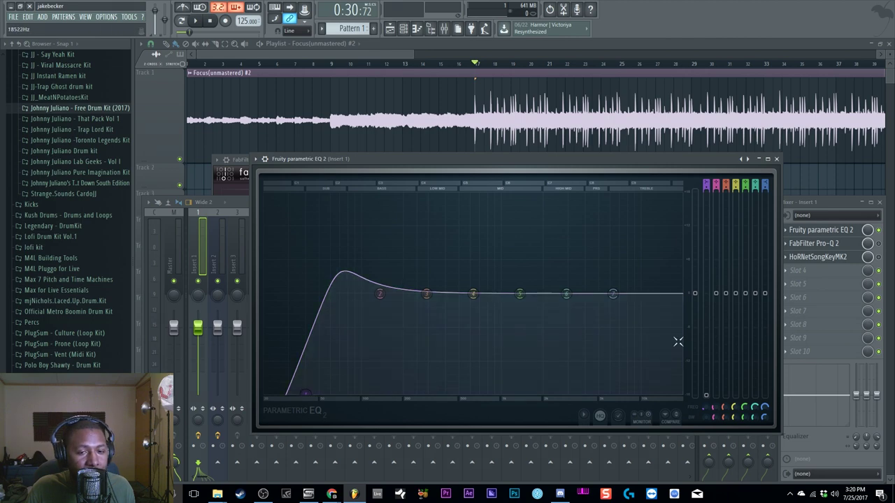
key("space")
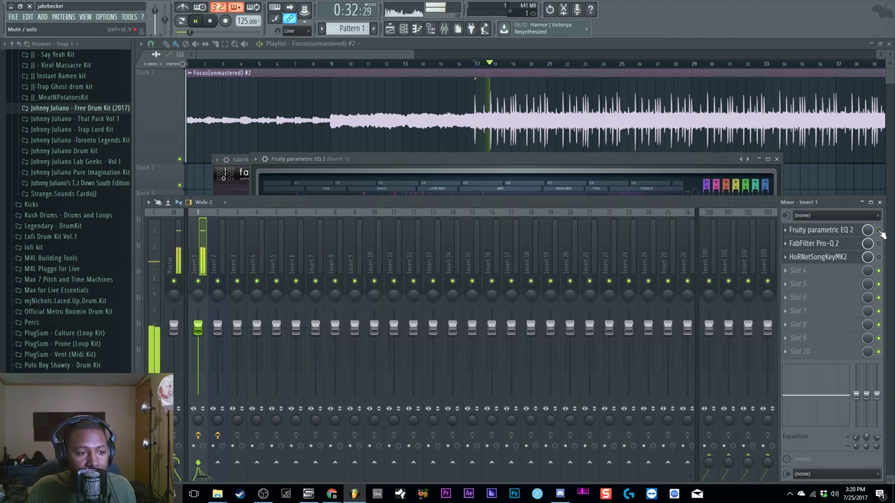
left_click(881, 237)
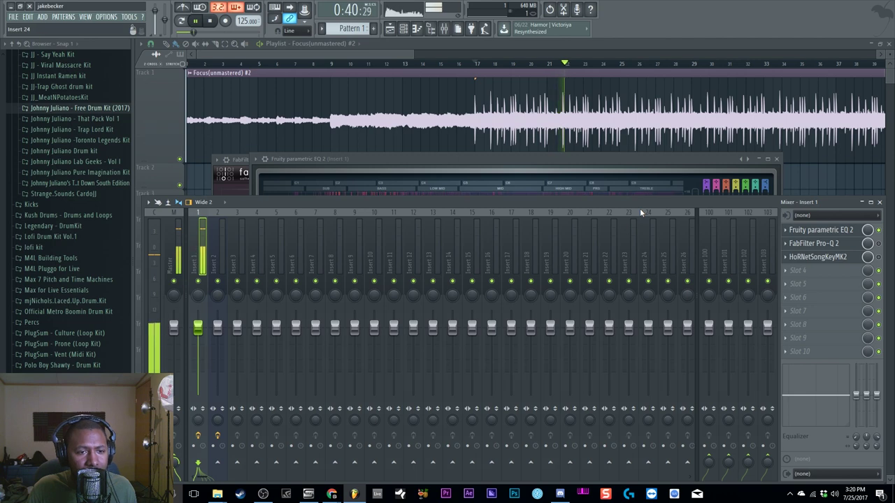
key("space")
Move EQ band 1's cutoff lower in the sub range and compare playback with the EQ on and off.
left_click(641, 162)
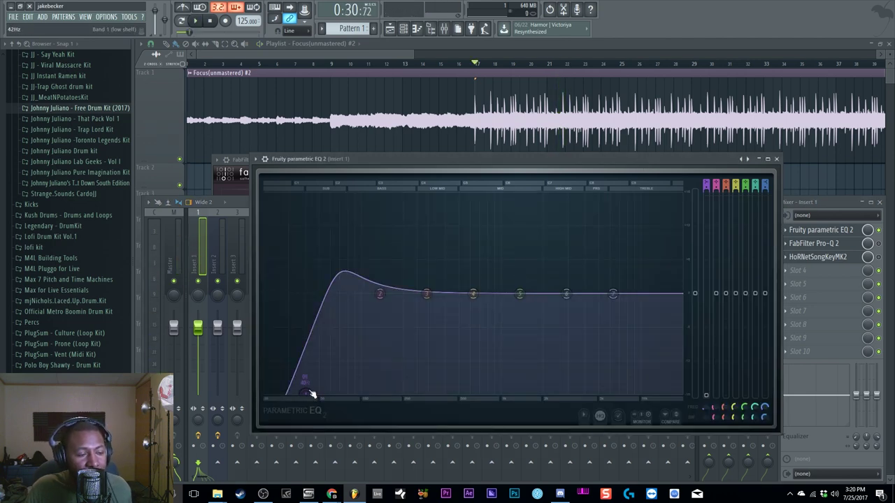
left_click_drag(310, 391, 290, 396)
key("space")
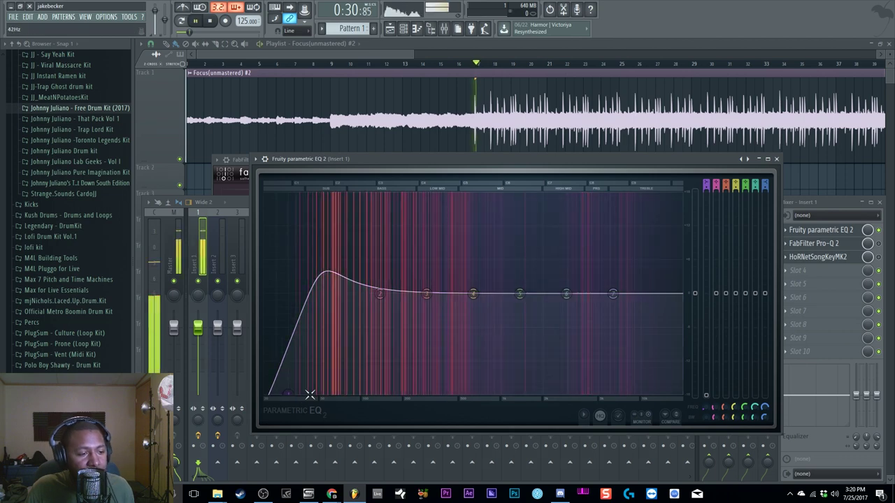
left_click(881, 236)
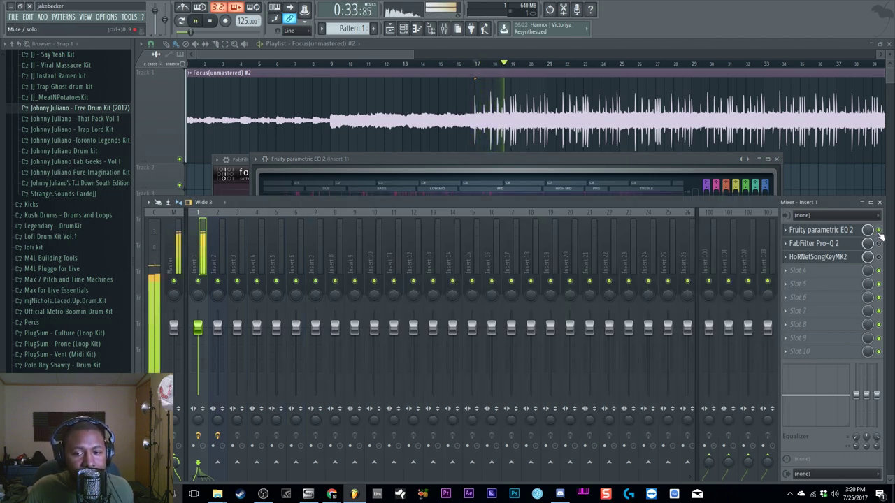
key("space")
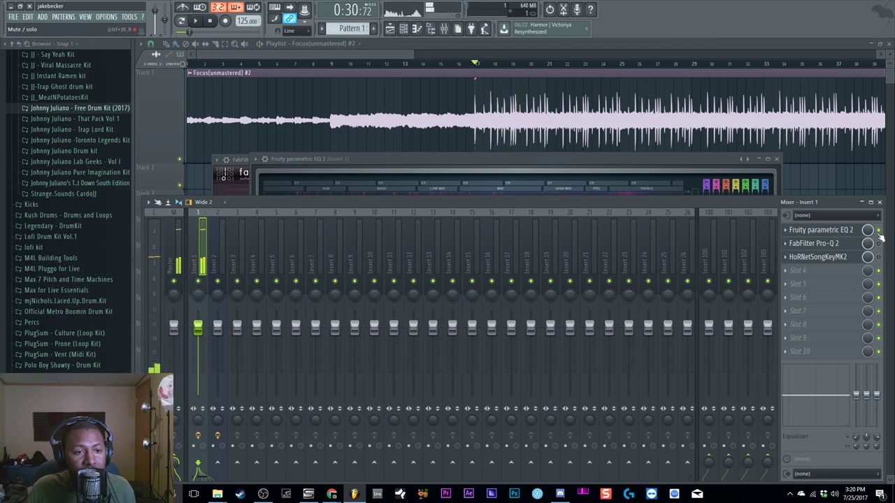
Turn EQ band 7 into a steep high cut at 20 kHz, with gain -18 dB and bandwidth 0%.
left_click(634, 166)
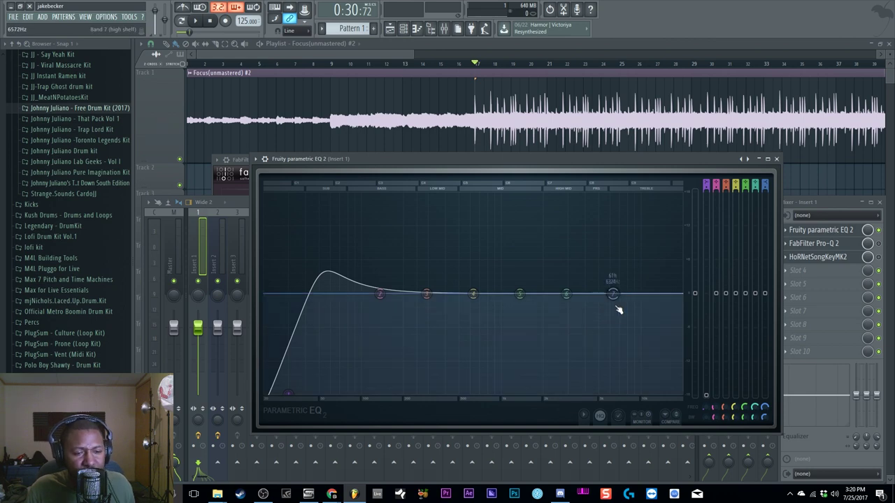
left_click_drag(614, 295, 680, 395)
scroll(625, 396, "up", 3)
scroll(624, 397, "down", 15)
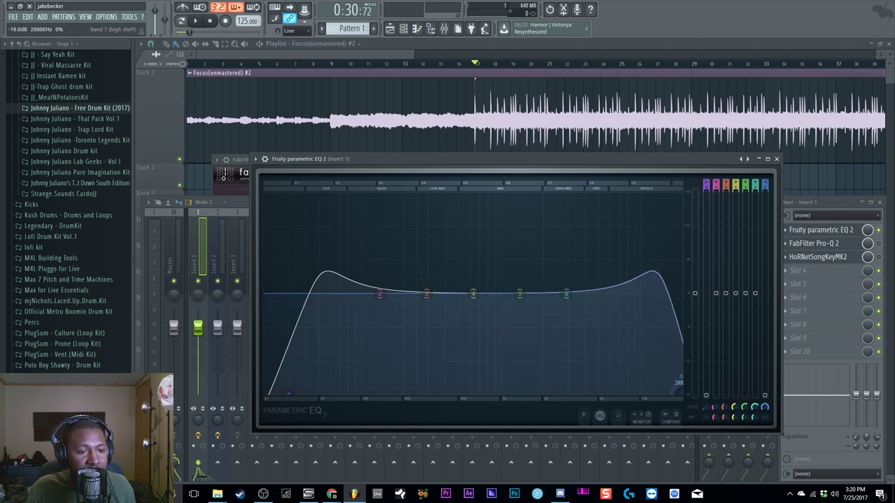
Play the drop and compare the low and high cuts against the bypassed Fruity parametric EQ 2.
key("space")
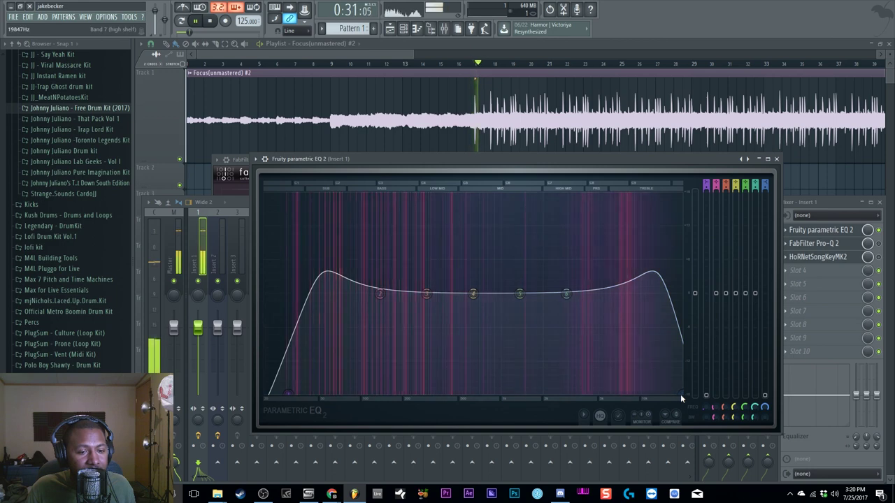
left_click(879, 231)
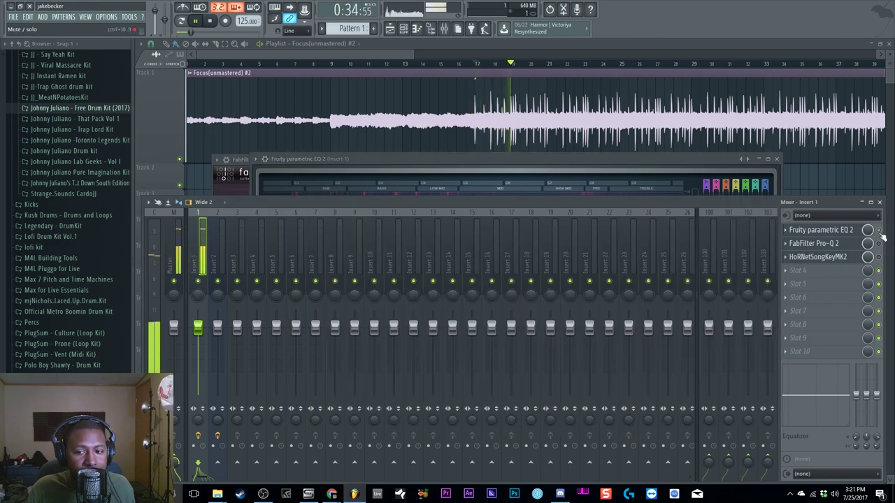
left_click(879, 232)
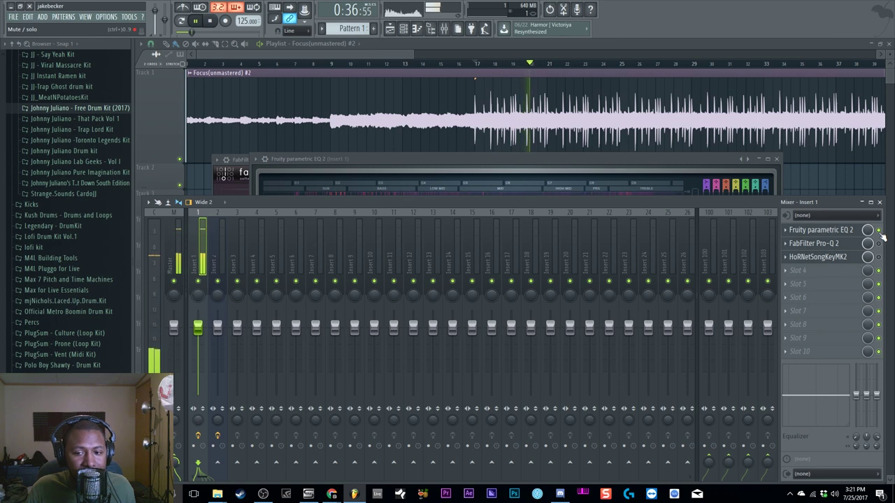
key("space")
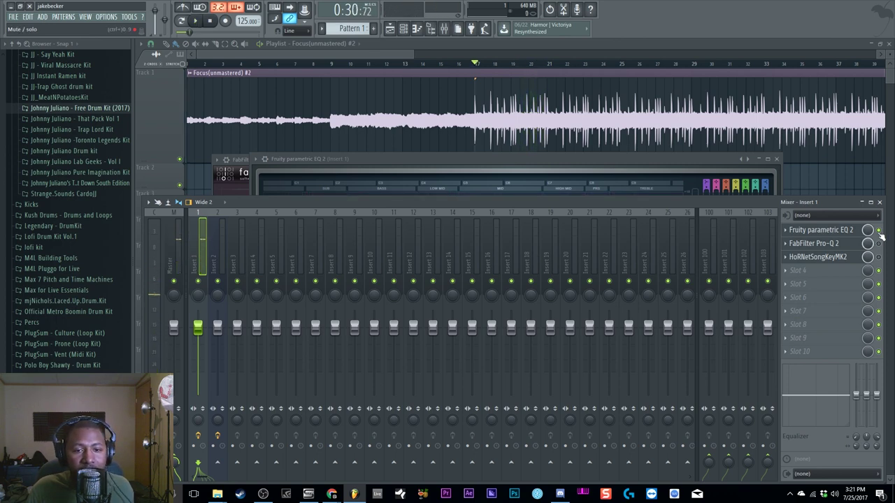
Switch Insert 1 from Fruity parametric EQ 2 to FabFilter Pro-Q 2 and add a Low Cut band at about 53 Hz.
left_click(867, 257)
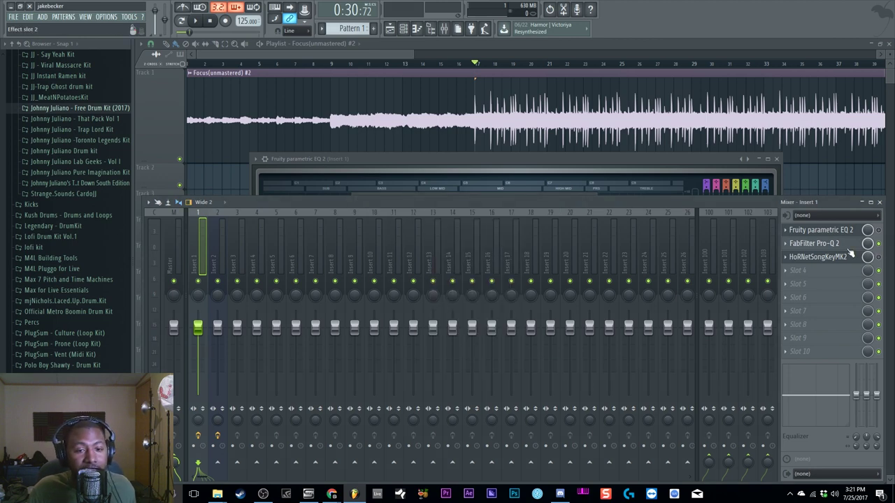
left_click(848, 246)
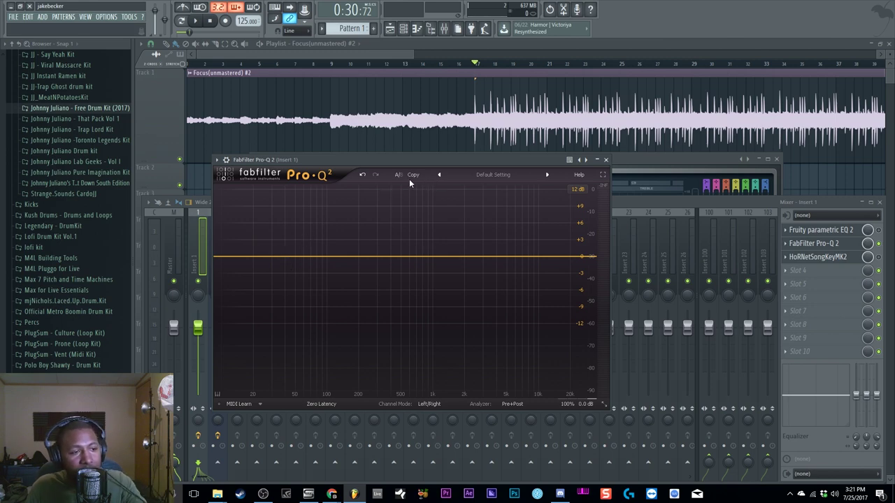
left_click(298, 258)
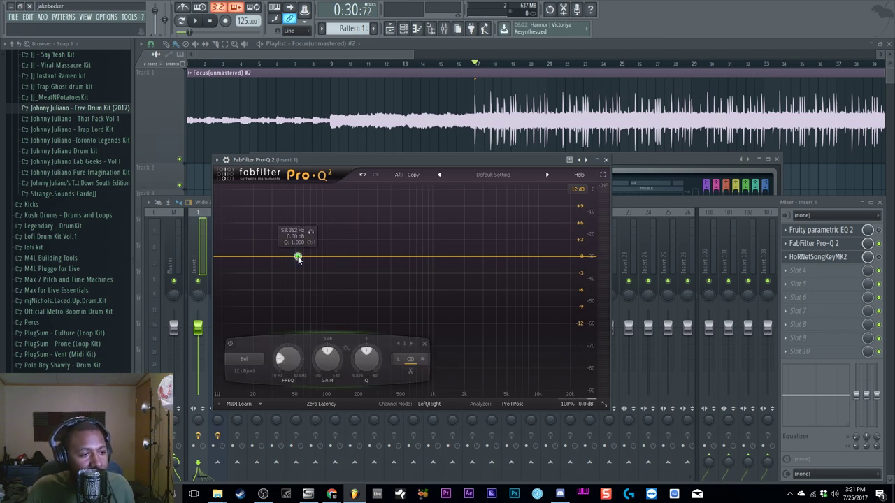
left_click(244, 359)
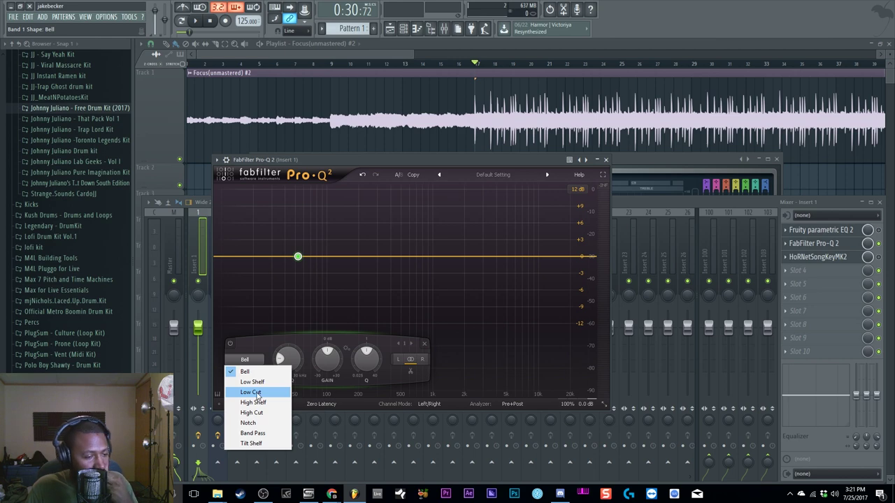
left_click(251, 392)
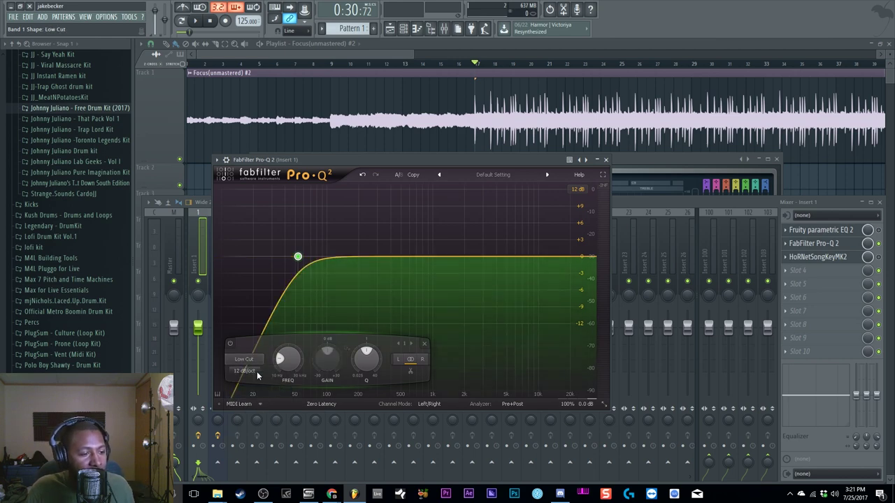
Try a 24 dB/oct slope on the Low Cut band and return it to 12 dB/oct.
left_click(255, 374)
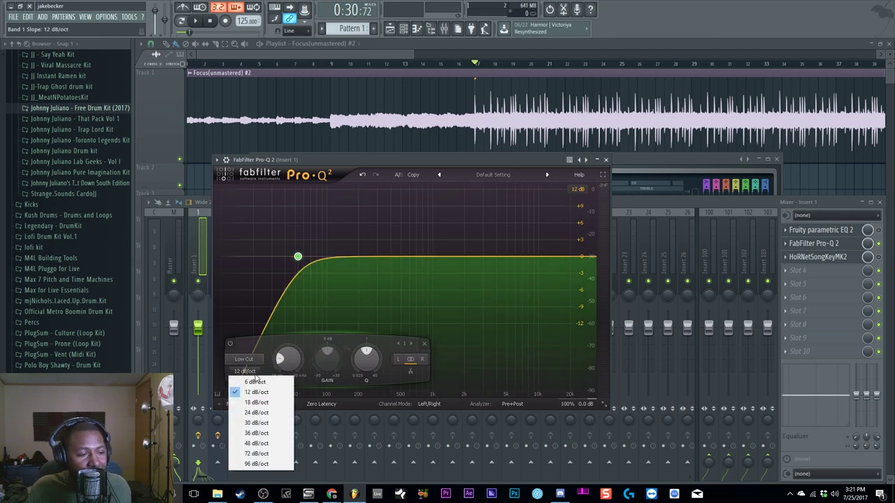
left_click(250, 414)
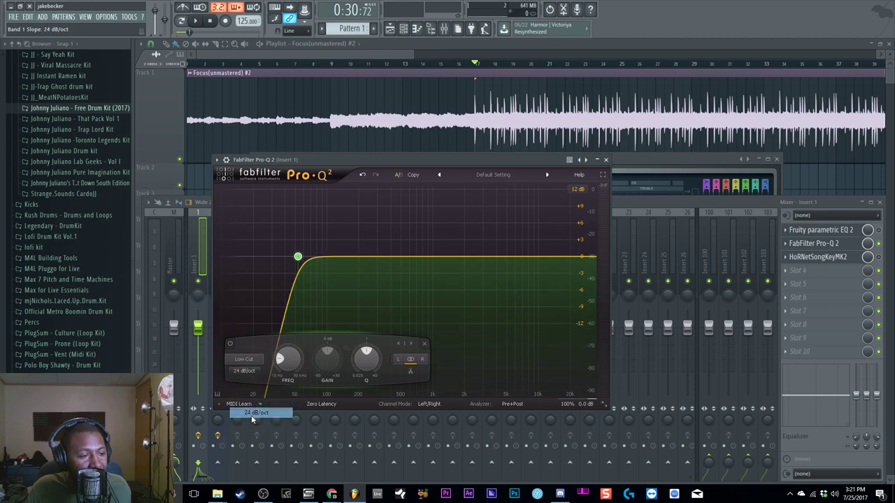
left_click(245, 371)
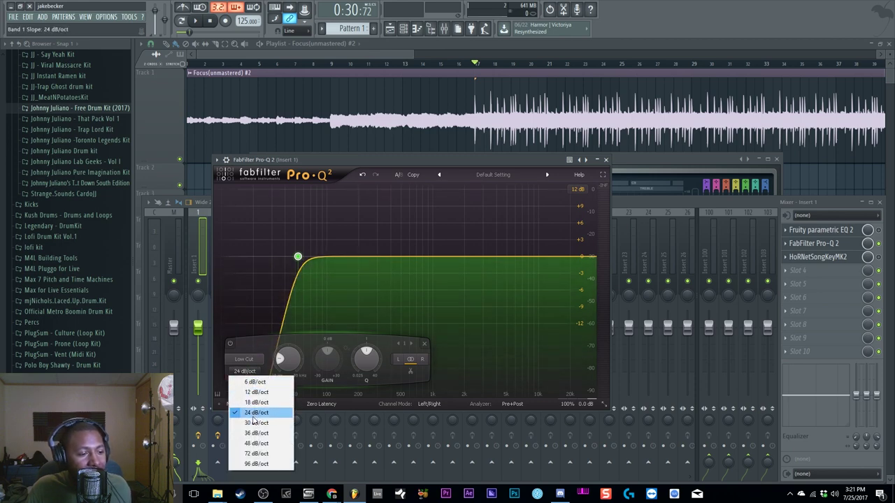
left_click(255, 392)
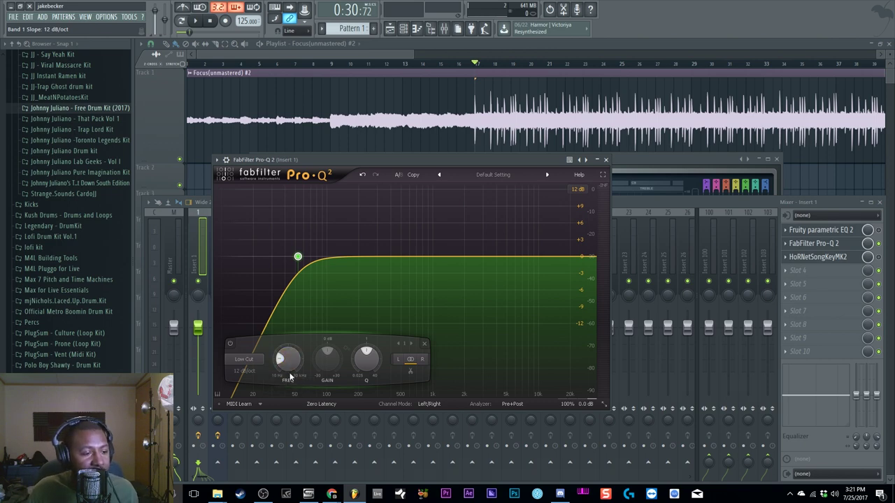
Lower the Low Cut band's frequency to about 46 Hz and play the drop to hear the result.
left_click_drag(290, 377, 282, 321)
key("space")
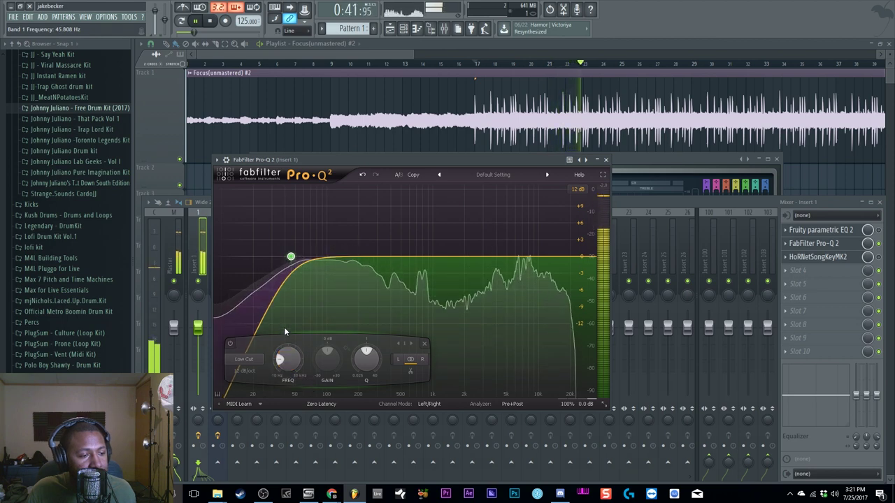
key("space")
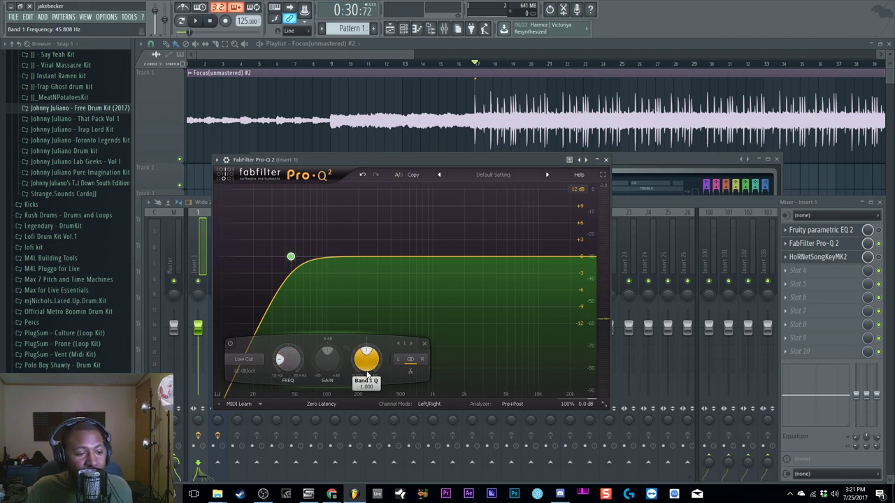
Raise the Low Cut band's Q to about 1.98 while the drop plays.
mouse_move(366, 375)
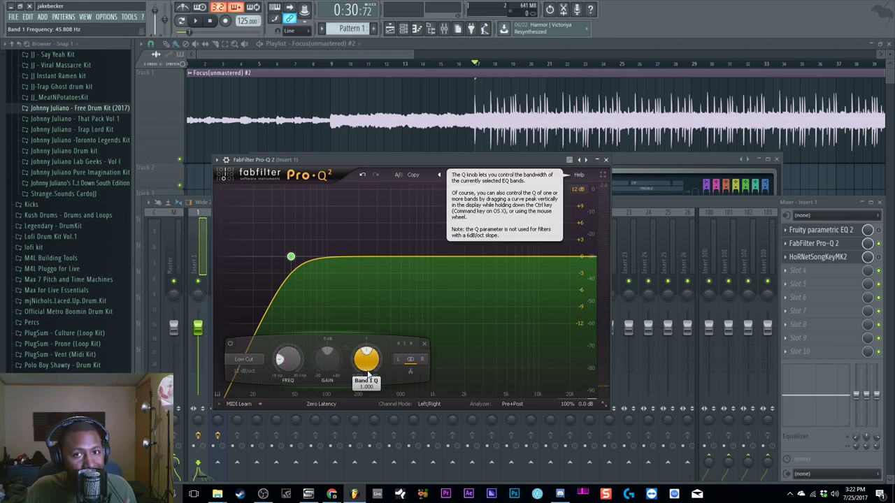
key("space")
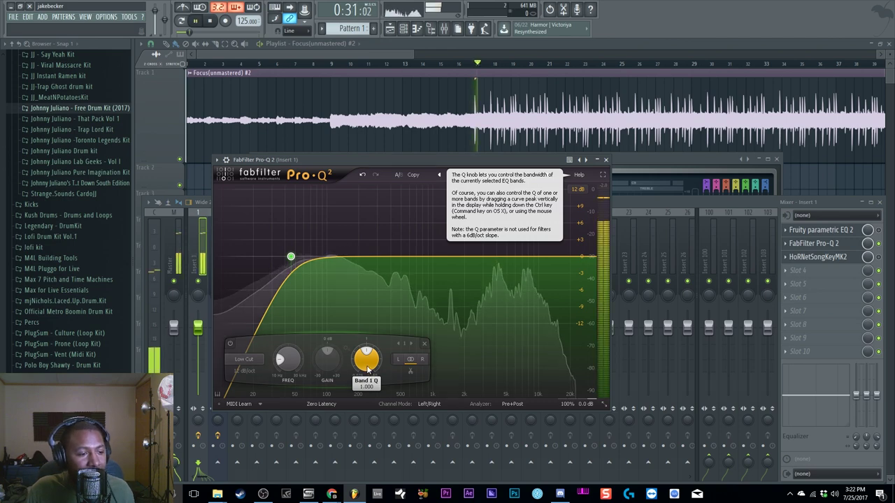
left_click_drag(366, 366, 363, 335)
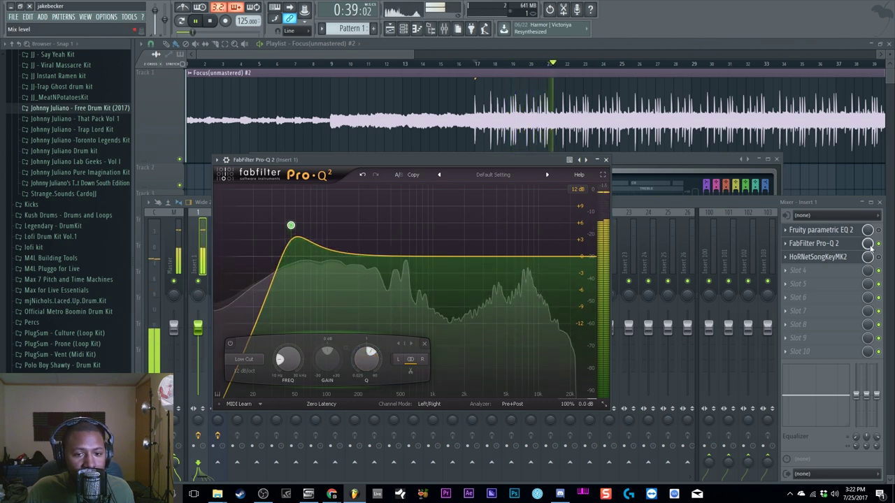
Compare the drop with FabFilter Pro-Q 2 bypassed and enabled on Insert 1, ending with it enabled and playback stopped.
left_click(879, 244)
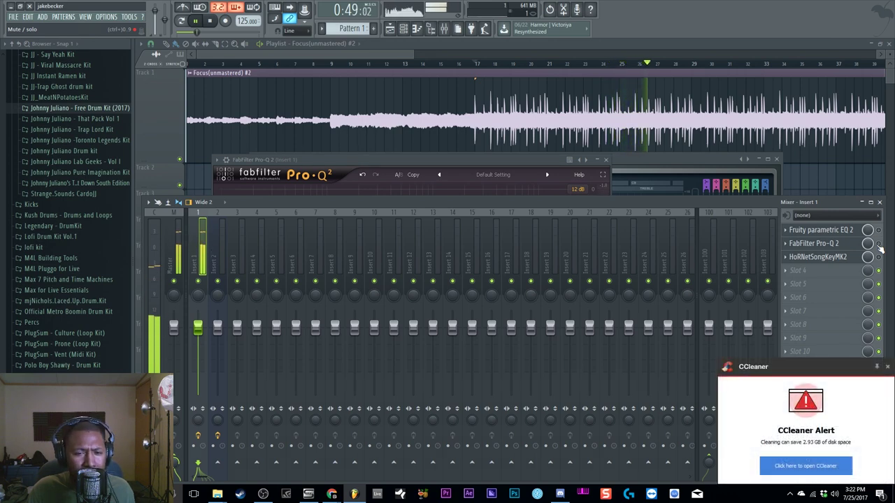
left_click(879, 244)
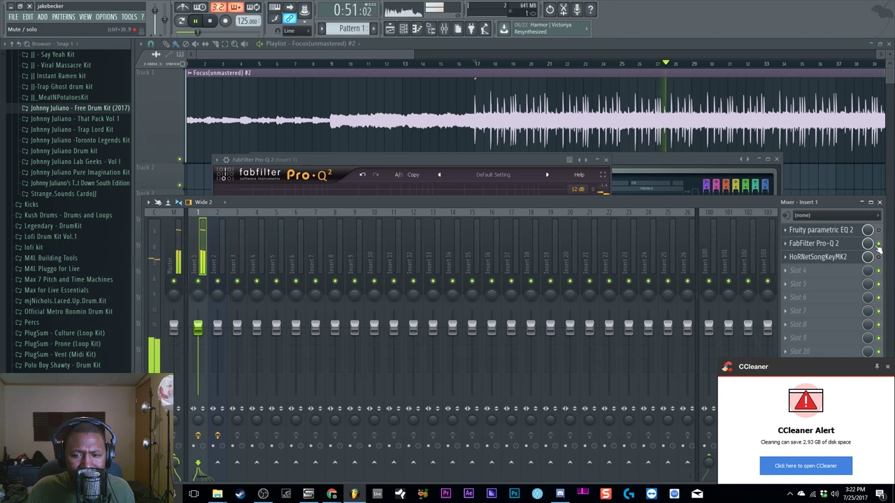
key("space")
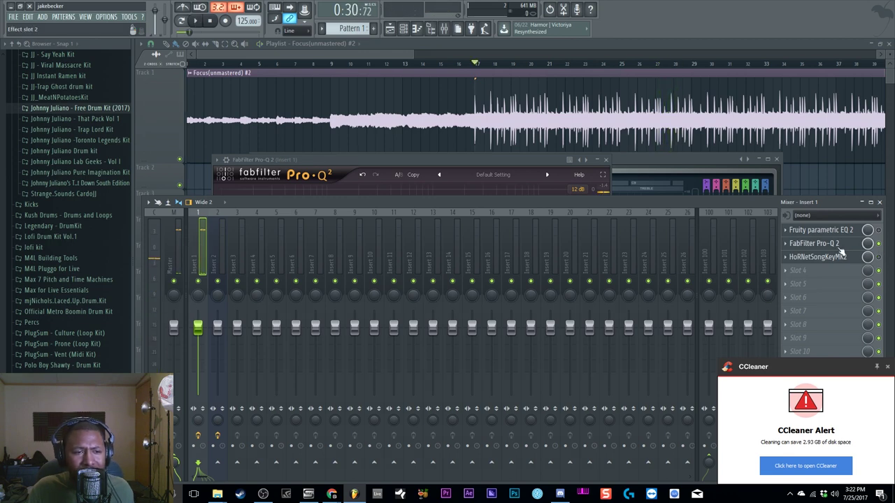
Bring FabFilter Pro-Q 2 back to the front, try Low Cut slopes of 36, 96 and 6 dB/oct, and return to 12 dB/oct.
left_click(500, 162)
left_click(291, 225)
left_click(245, 372)
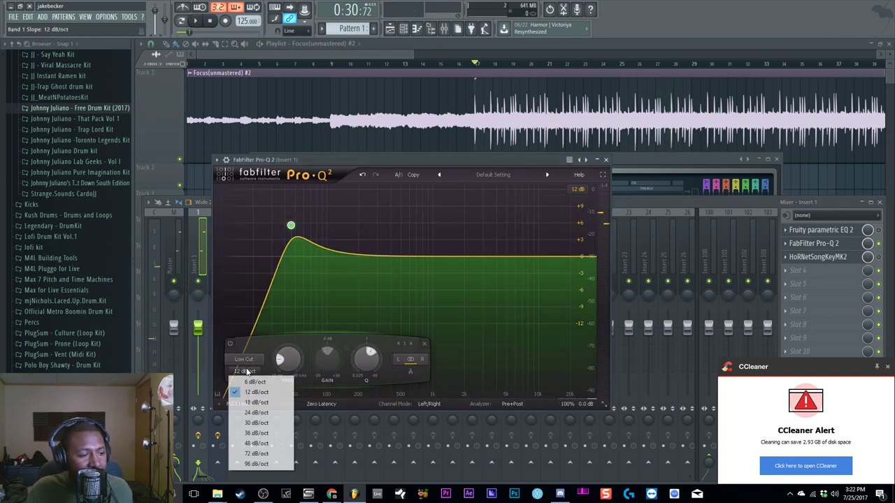
left_click(265, 435)
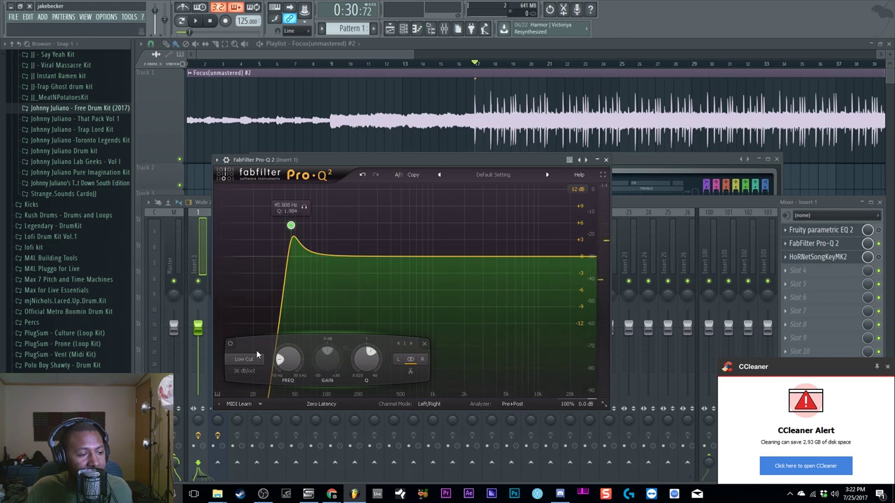
left_click(249, 376)
left_click(263, 467)
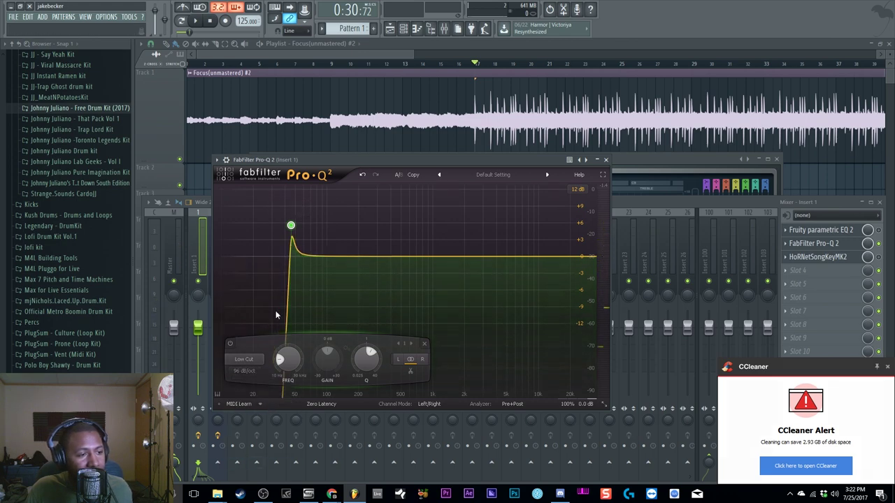
left_click(254, 375)
left_click(254, 382)
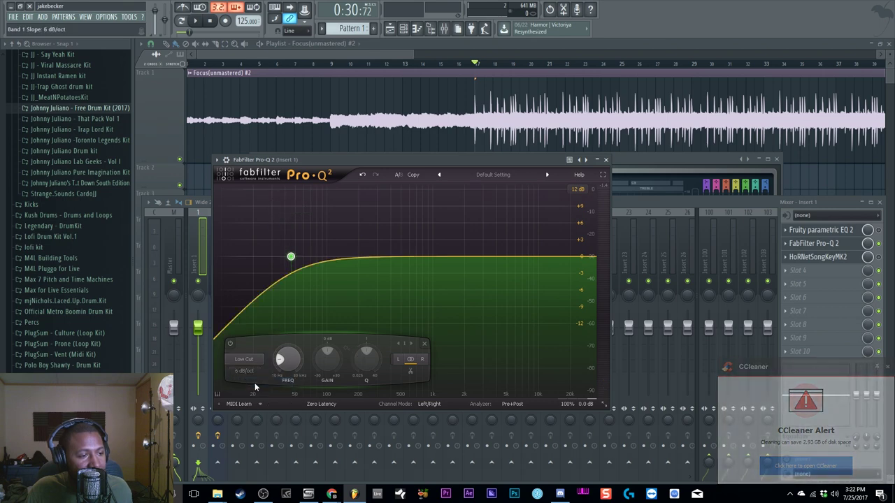
left_click(249, 373)
left_click(253, 389)
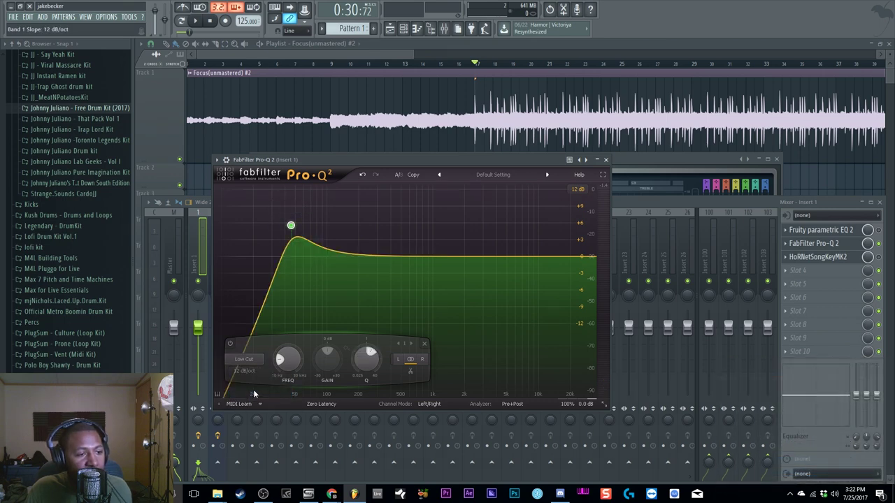